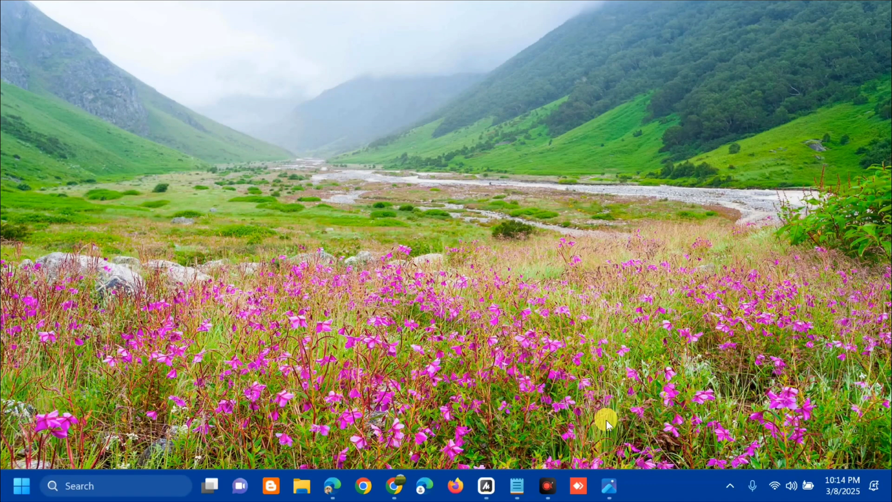
Bring up the video with the playback error, then find and launch Windows Security from a 'windows security' Start search
left_click(609, 487)
left_click(21, 486)
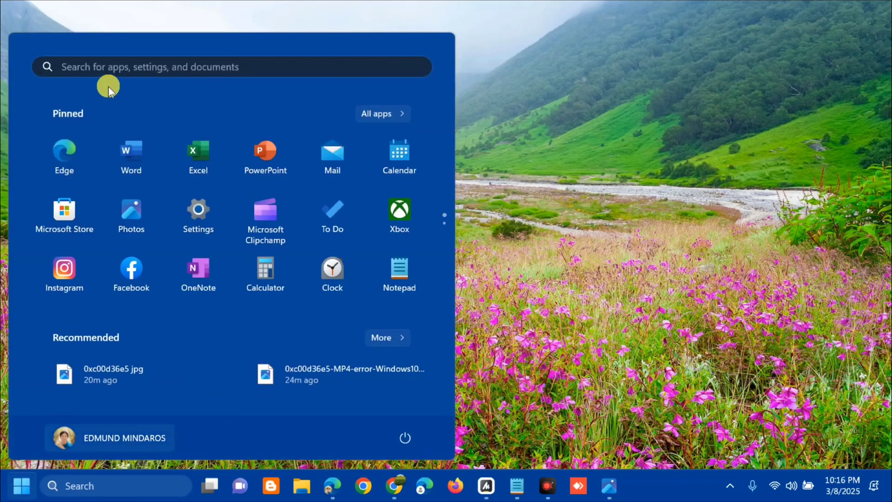
left_click(119, 65)
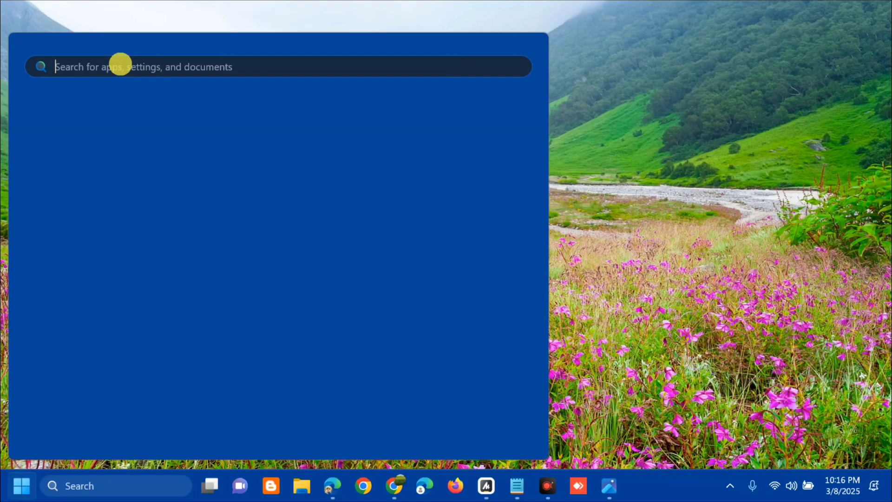
type("windo")
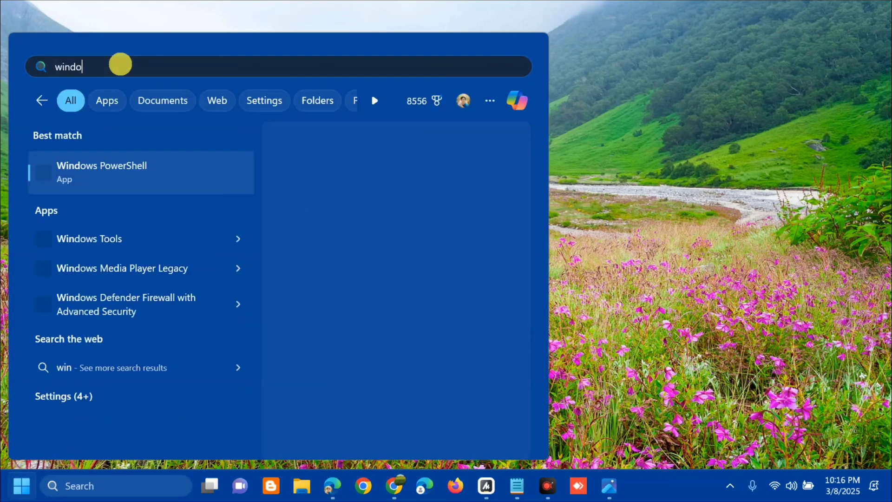
type("ws security")
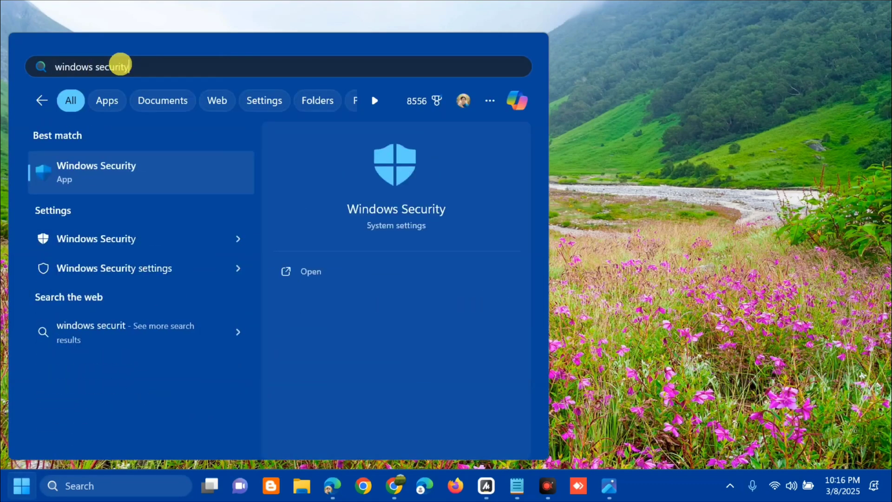
left_click(305, 271)
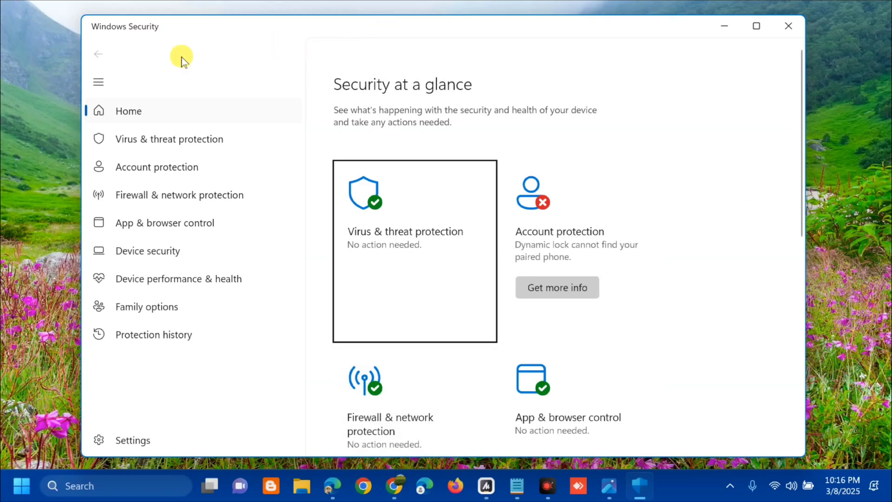
Switch Real-time protection Off under Virus & threat protection settings, approve the prompt, and close Windows Security
left_click(156, 146)
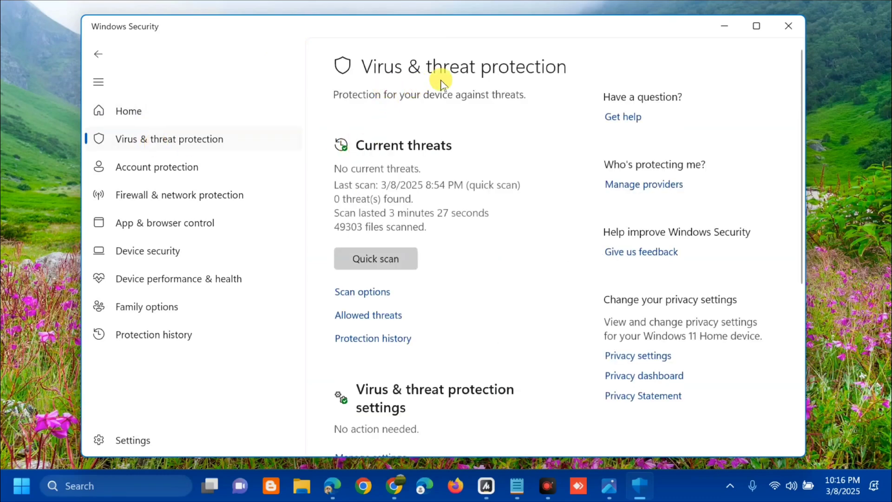
scroll(536, 205, "down", 3)
scroll(535, 206, "down", 3)
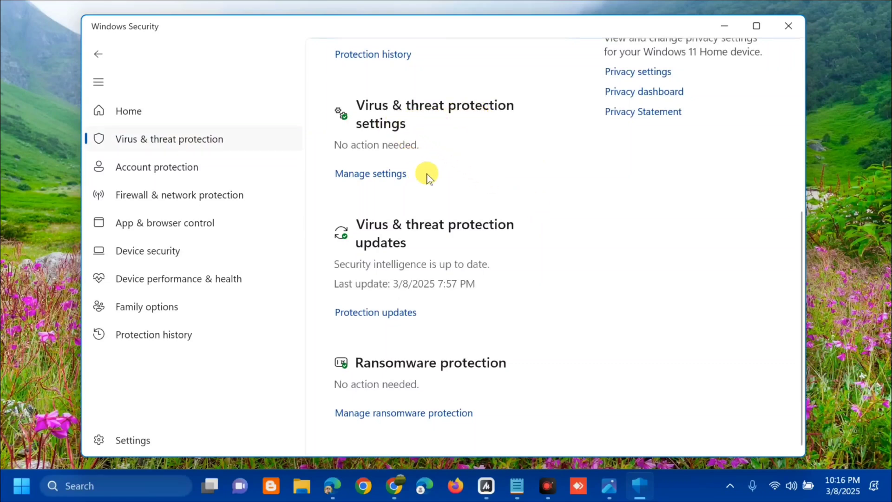
left_click(367, 175)
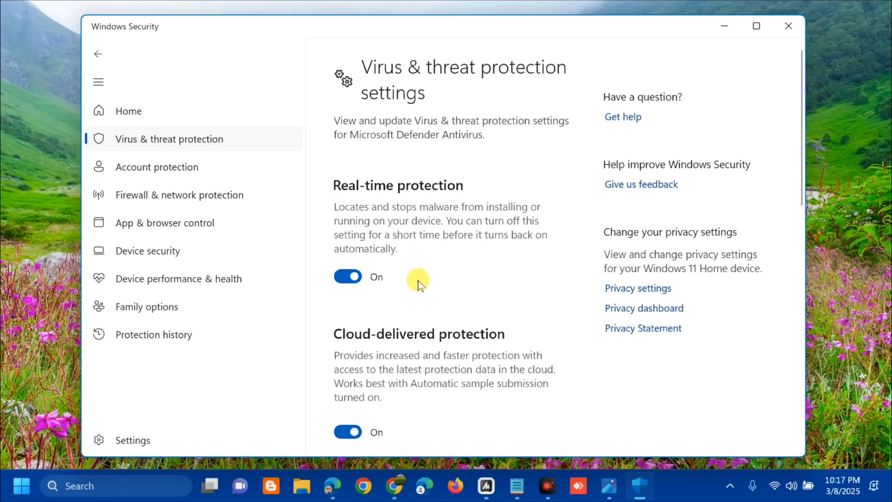
left_click(346, 278)
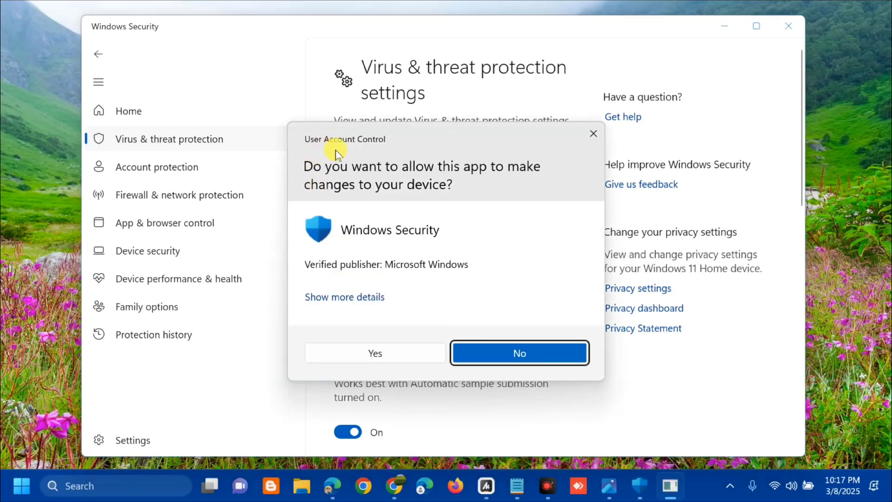
left_click(372, 353)
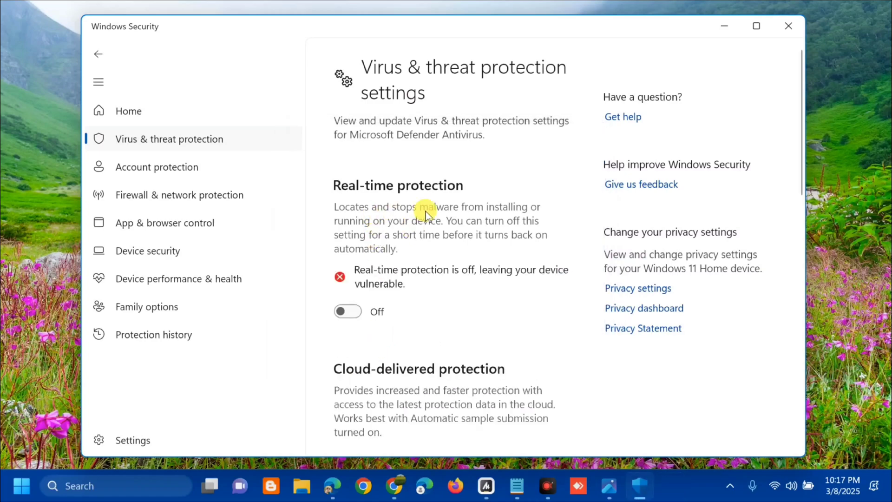
left_click(789, 26)
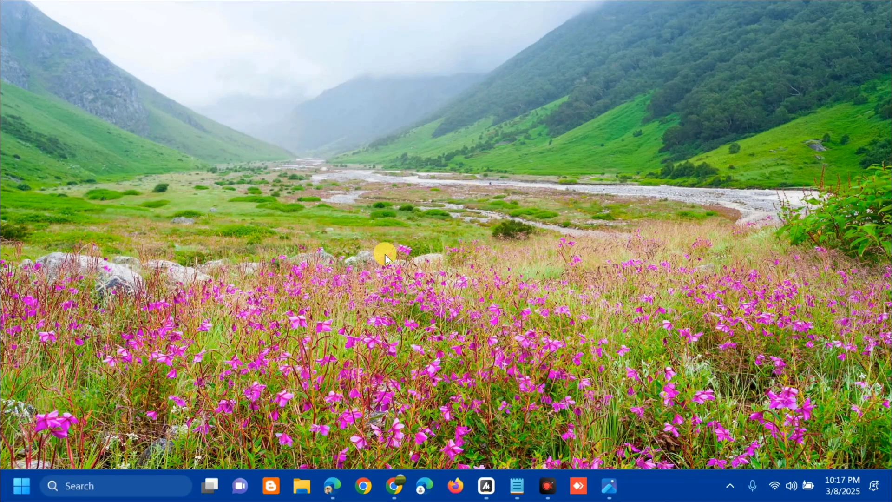
Open Troubleshoot settings via a Start search for 'trouble' and scroll down to the Video Playback troubleshooter
left_click(23, 479)
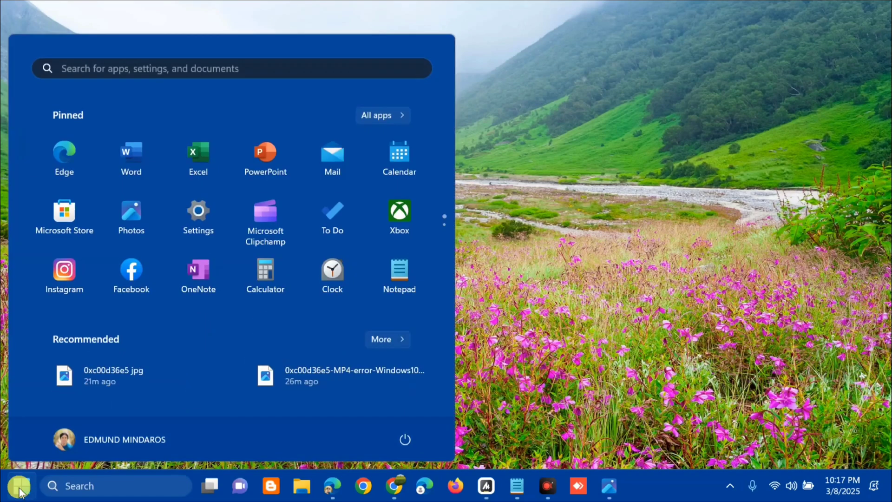
left_click(153, 67)
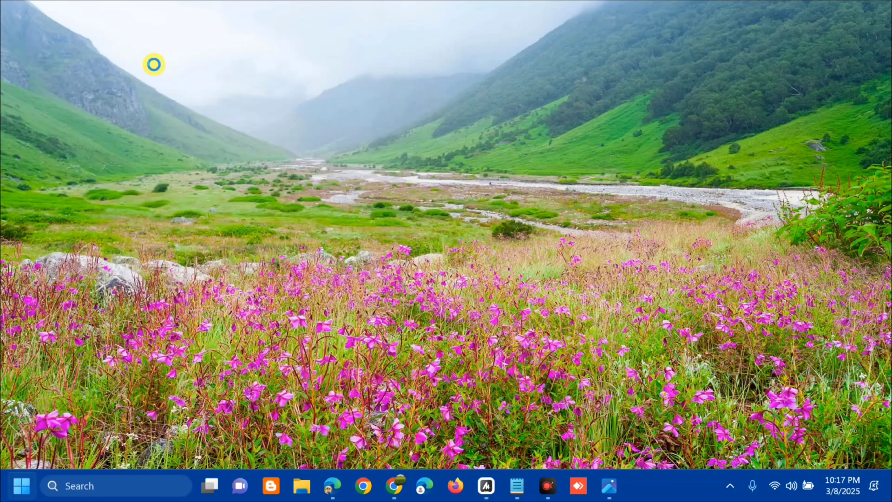
type("trouble")
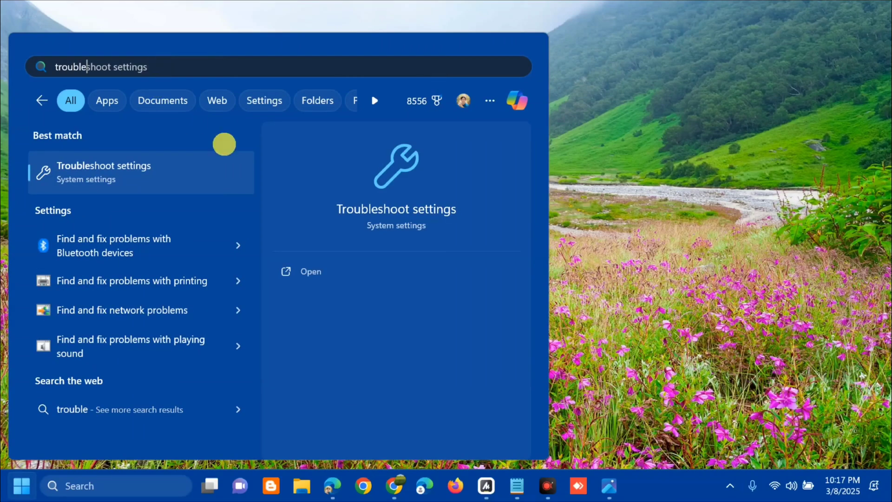
left_click(310, 272)
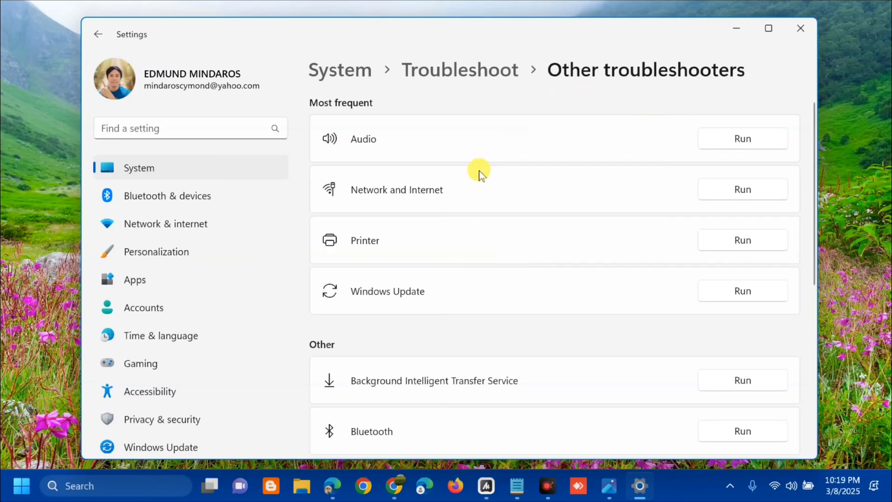
scroll(480, 173, "down", 3)
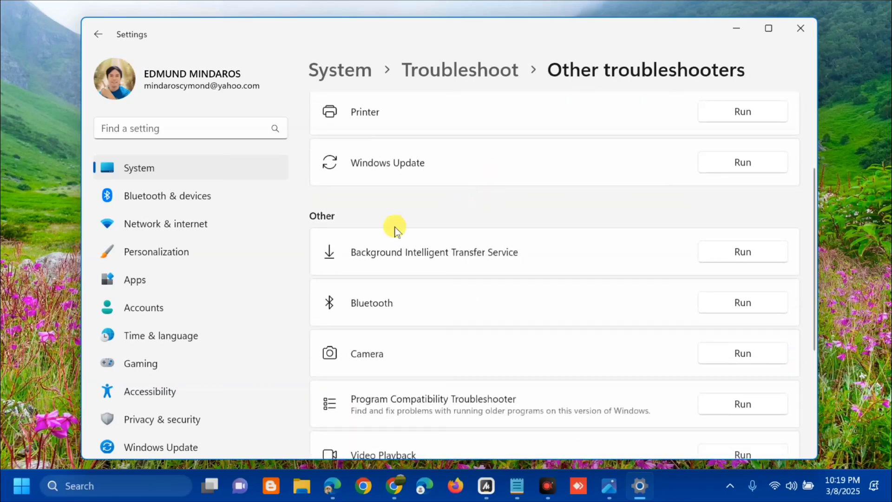
scroll(429, 256, "down", 3)
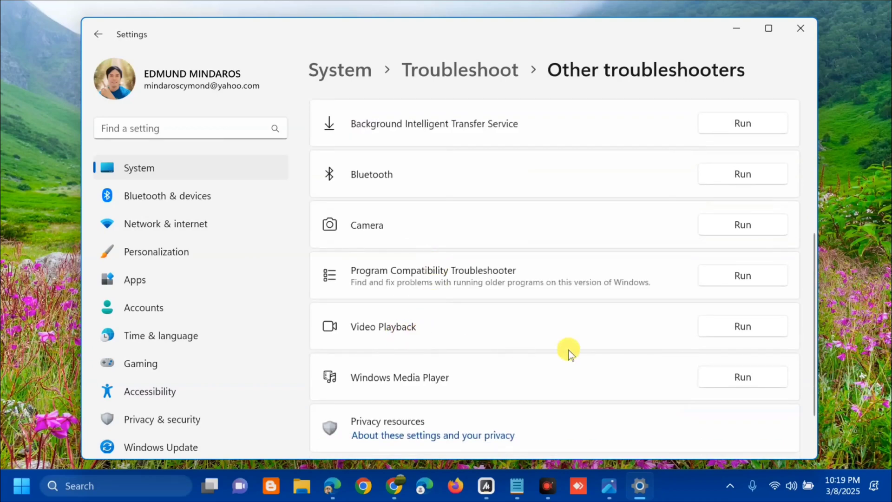
left_click(744, 328)
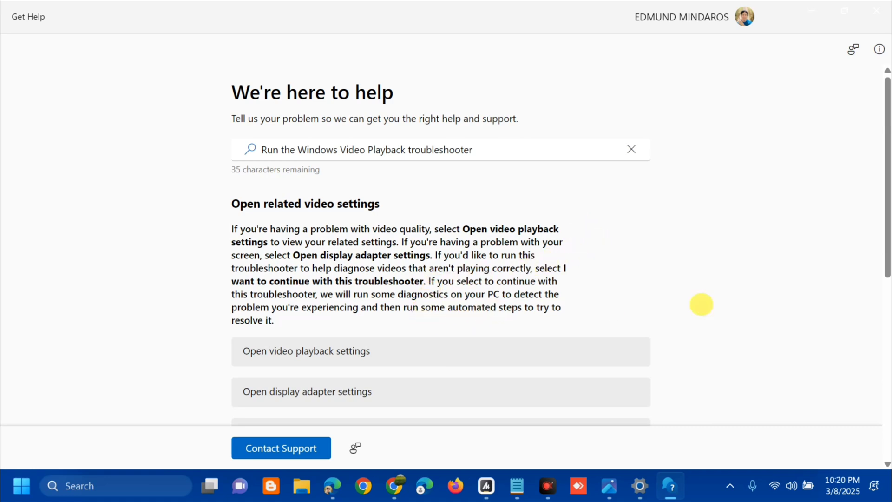
left_click_drag(886, 255, 862, 450)
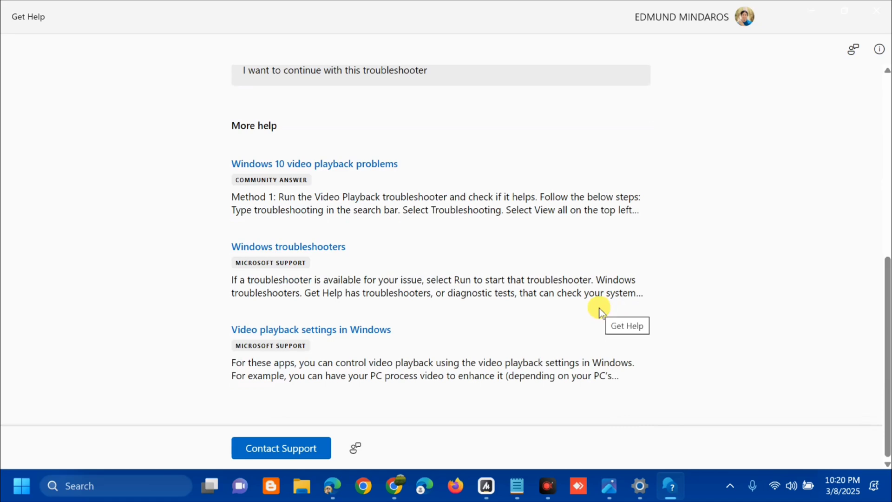
left_click(881, 13)
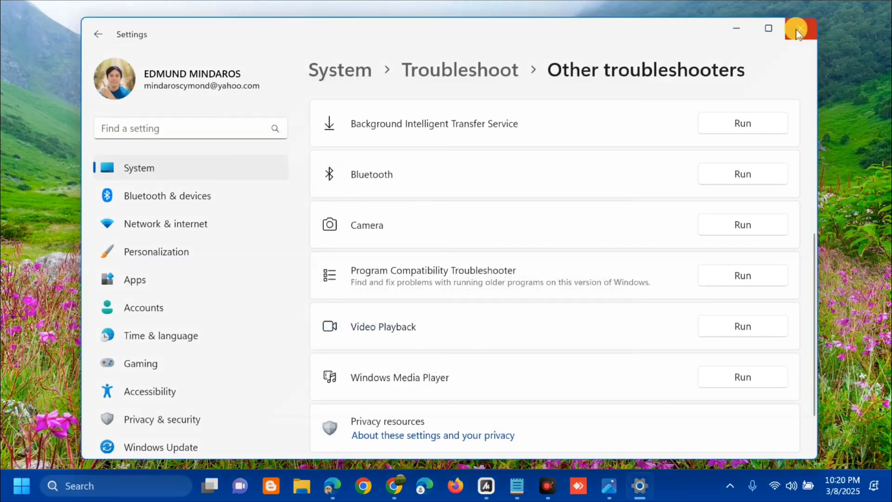
Close Settings, open Device Manager, and select Intel(R) UHD Graphics under Display adapters
left_click(797, 30)
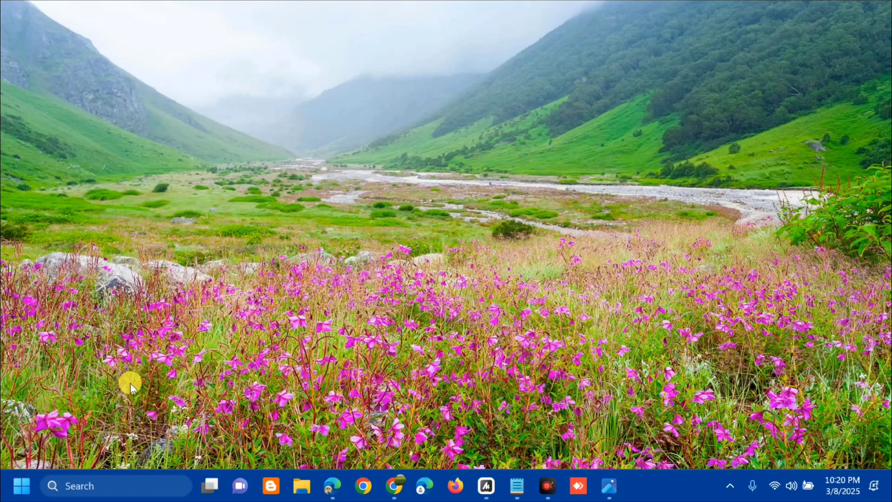
left_click(19, 490)
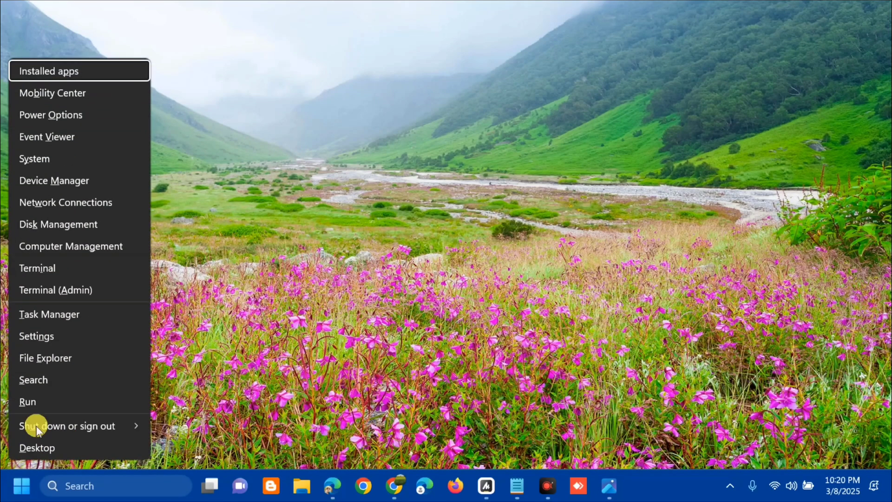
left_click(52, 183)
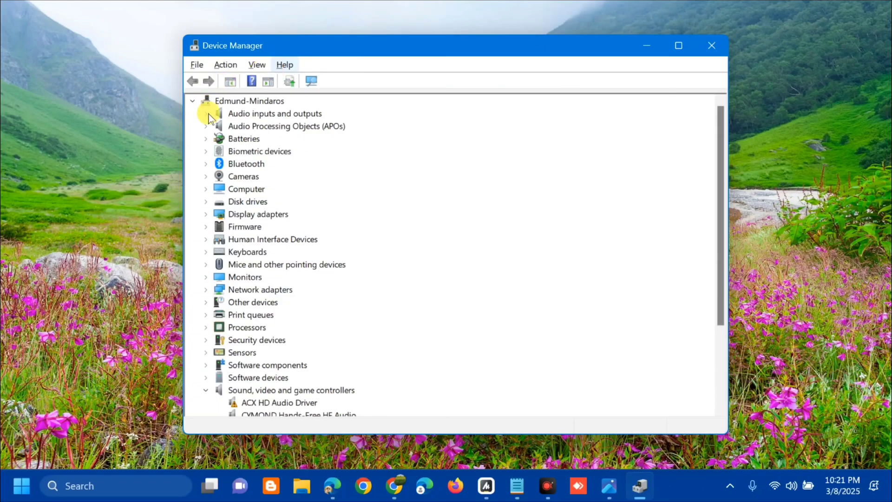
left_click(206, 215)
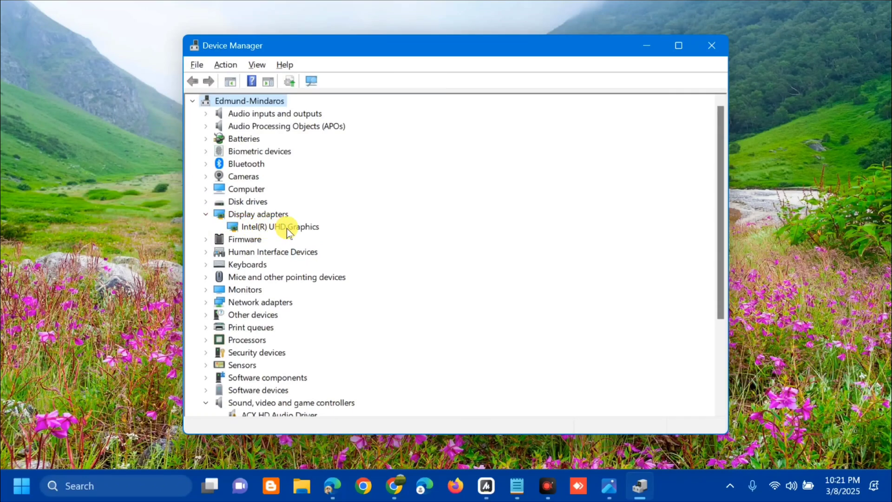
left_click(311, 230)
Update the Intel(R) UHD Graphics driver by automatic search, which finds the best driver already installed
right_click(311, 230)
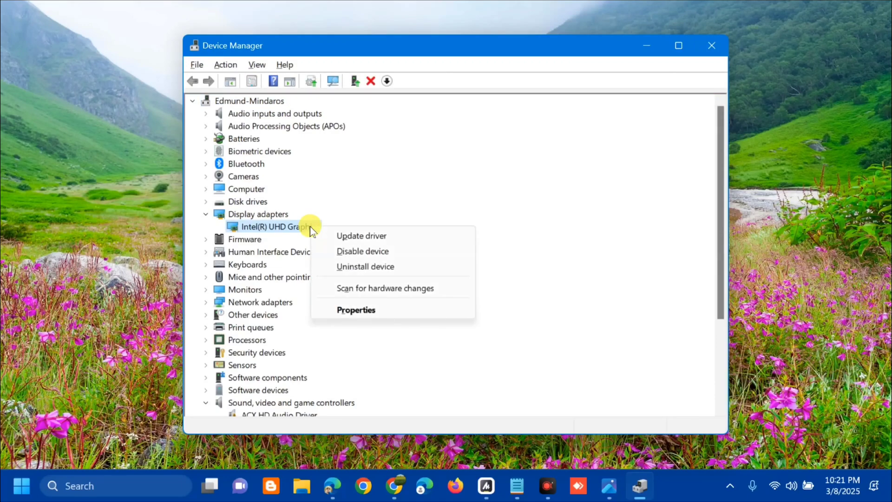
left_click(367, 237)
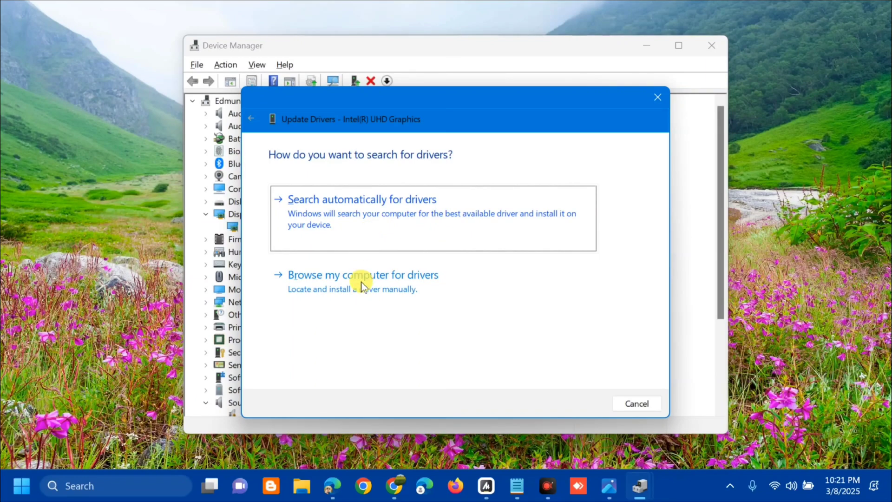
left_click(344, 222)
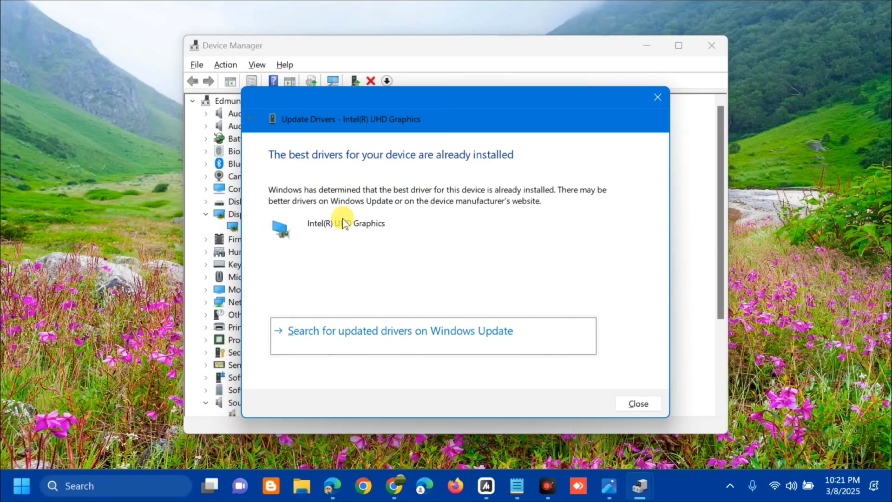
left_click(640, 405)
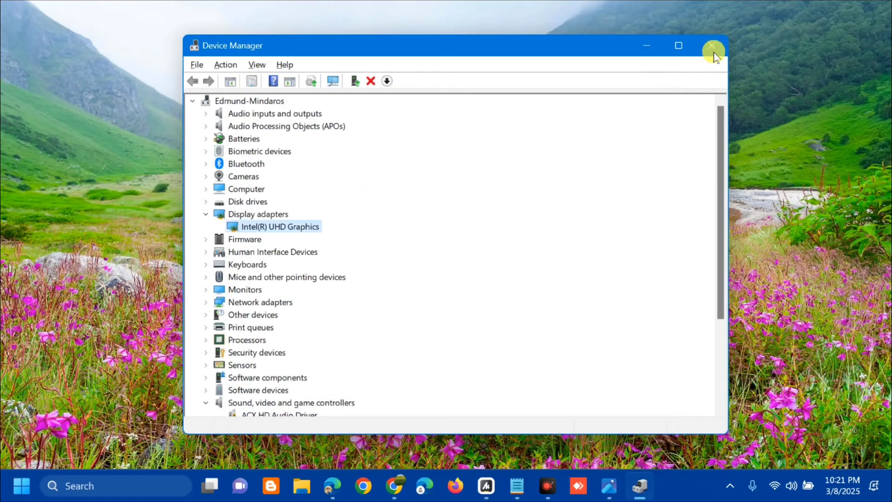
Close Device Manager, bring up the Start menu's power options showing Restart, then dismiss the menu
left_click(714, 47)
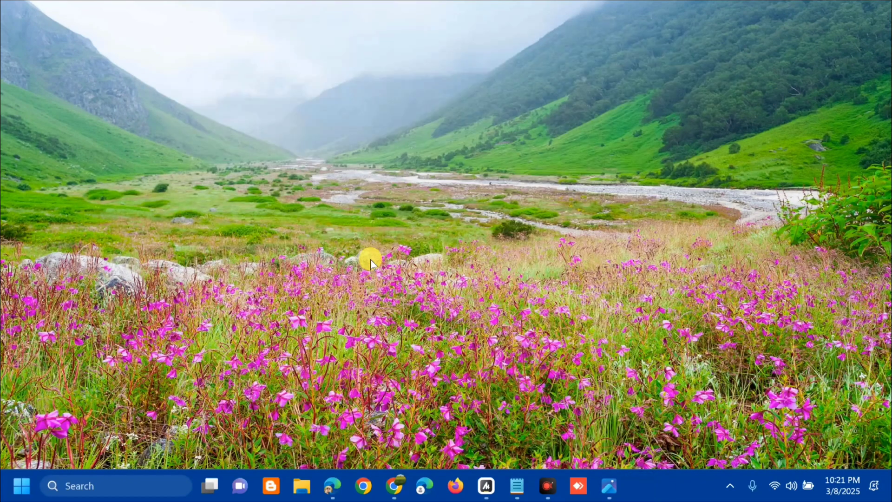
left_click(21, 485)
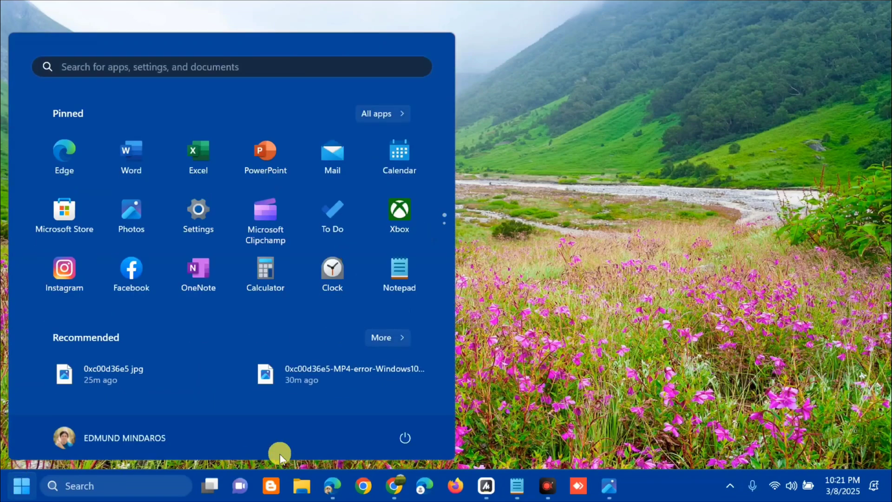
left_click(405, 439)
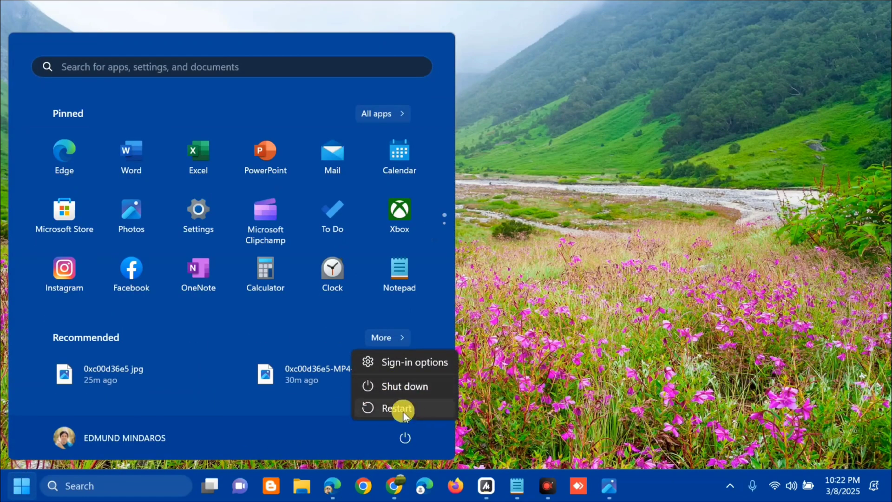
left_click(578, 326)
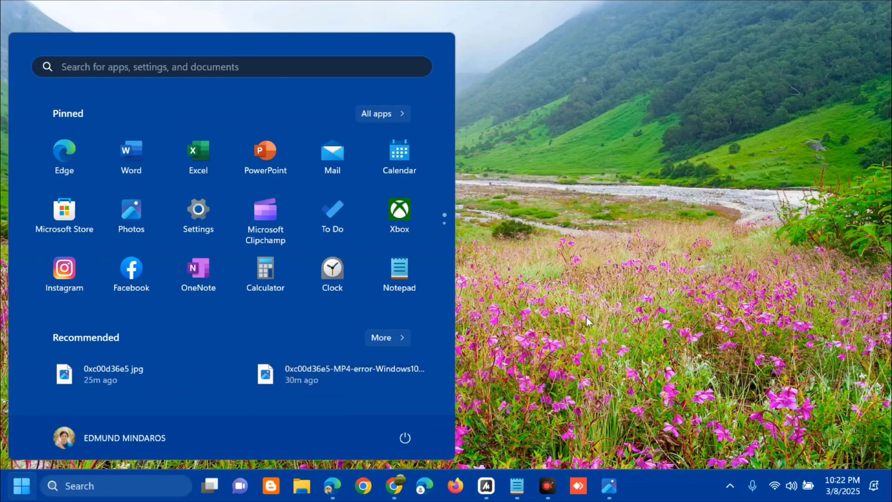
left_click(587, 317)
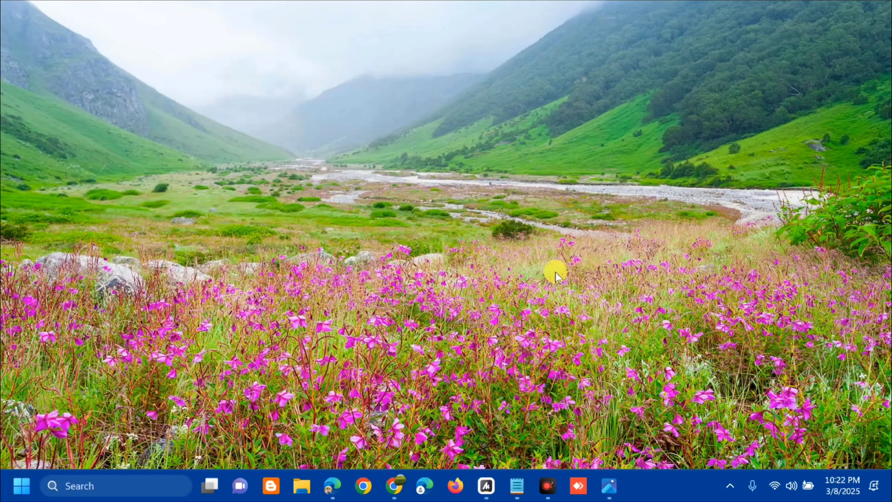